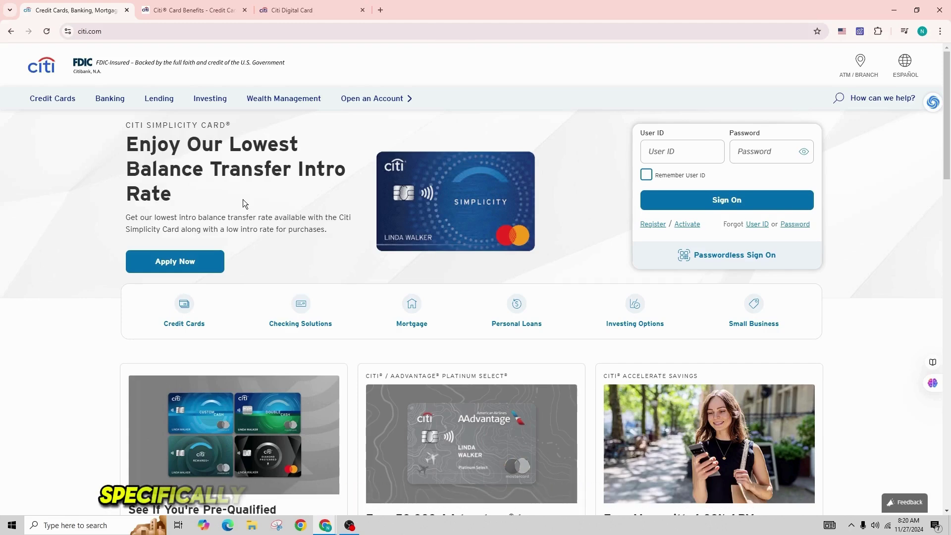
{"action": "scroll", "coordinate": [243, 204], "scroll_direction": "down", "scroll_amount": 2}
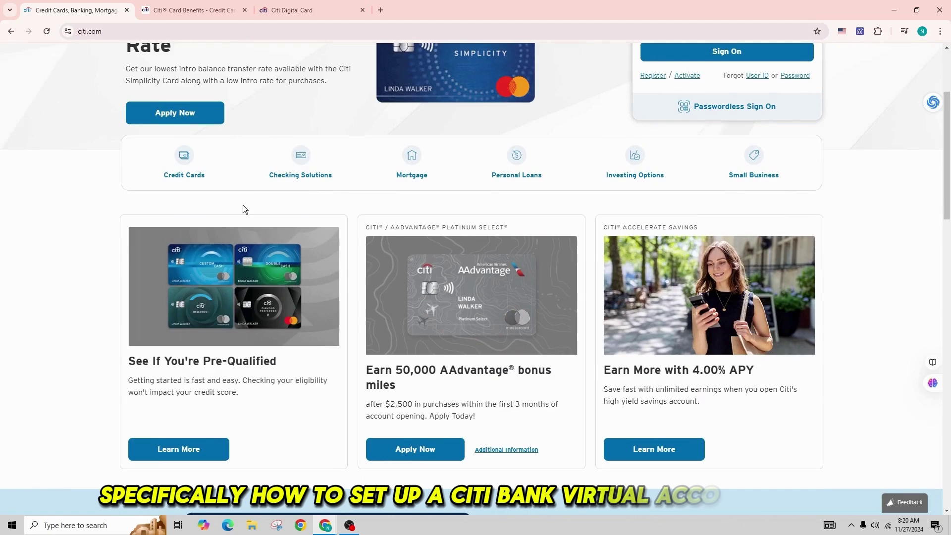
{"action": "scroll", "coordinate": [244, 204], "scroll_direction": "down", "scroll_amount": 1}
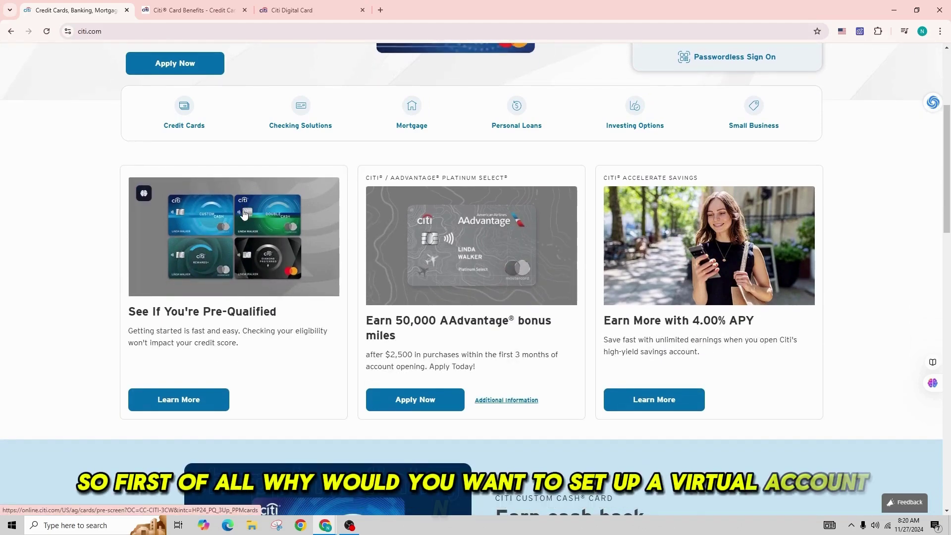
{"action": "scroll", "coordinate": [243, 210], "scroll_direction": "down", "scroll_amount": 2}
{"action": "scroll", "coordinate": [243, 228], "scroll_direction": "down", "scroll_amount": 2}
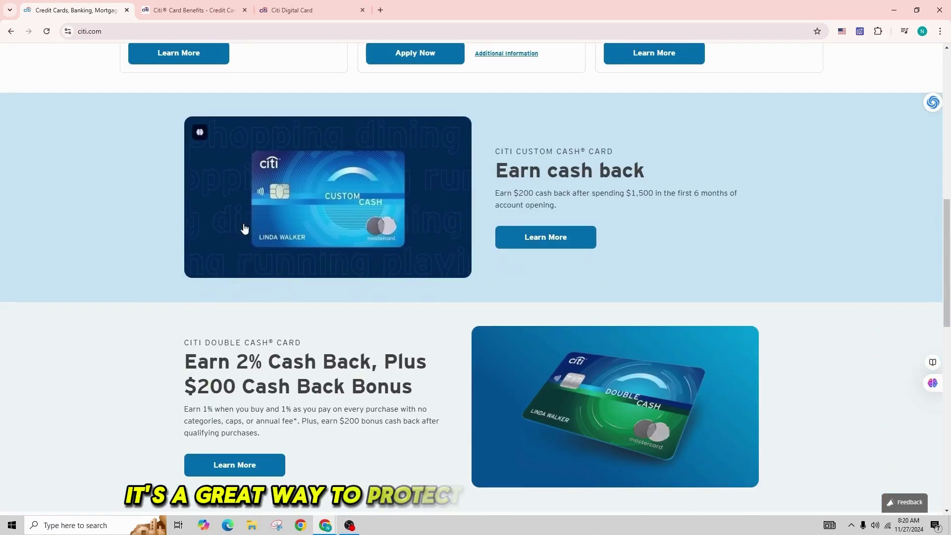
{"action": "scroll", "coordinate": [244, 229], "scroll_direction": "up", "scroll_amount": 1}
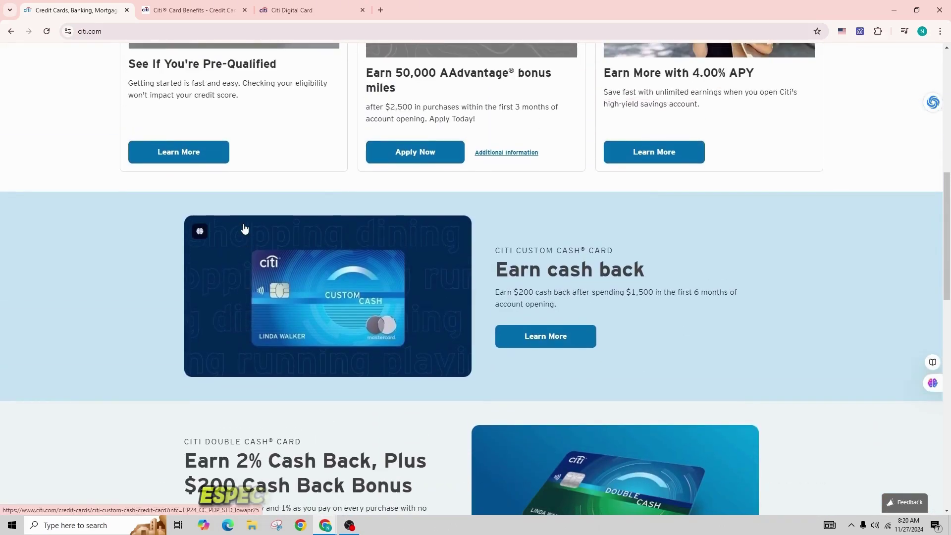
{"action": "scroll", "coordinate": [244, 229], "scroll_direction": "down", "scroll_amount": 1}
{"action": "scroll", "coordinate": [243, 229], "scroll_direction": "down", "scroll_amount": 1}
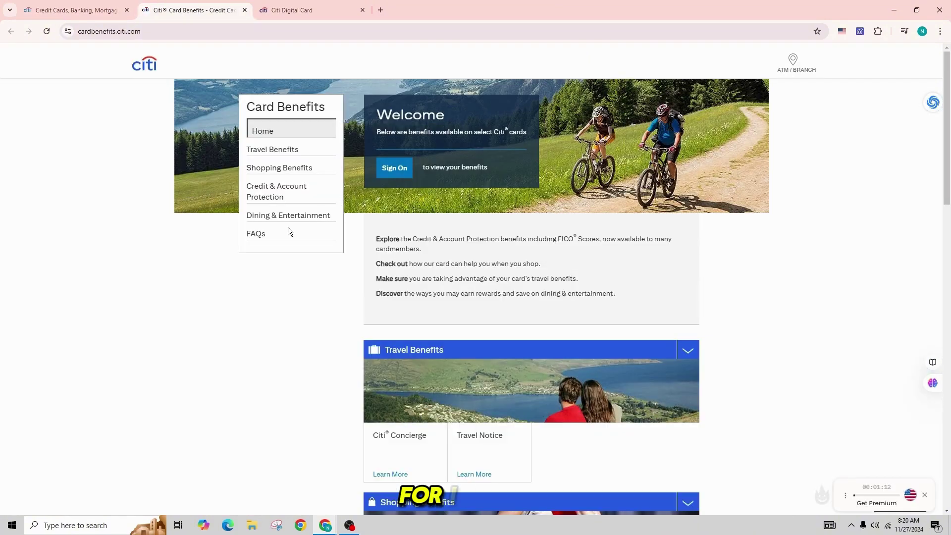
- Go to Credit & Account Protection and open the Virtual Account Numbers details in a new tab
{"action": "left_click", "coordinate": [266, 195]}
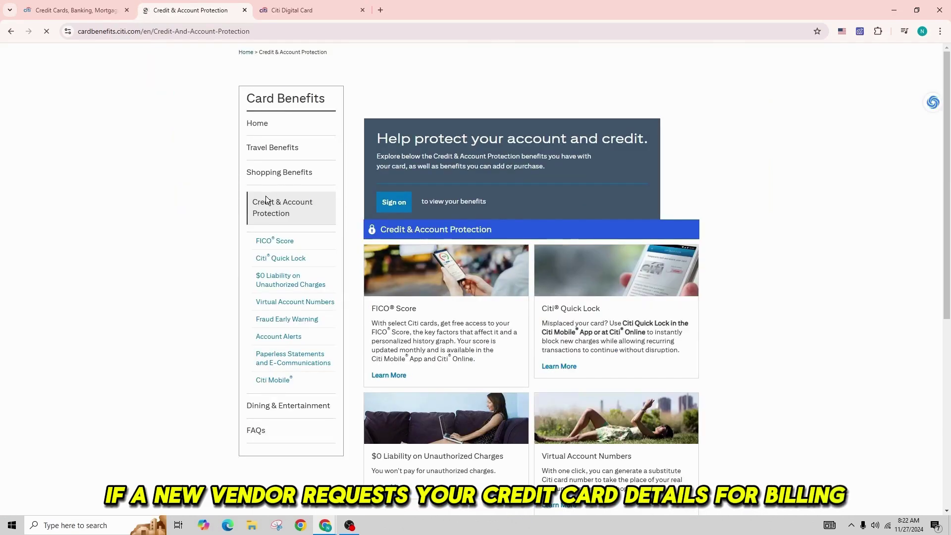
{"action": "scroll", "coordinate": [724, 305], "scroll_direction": "down", "scroll_amount": 1}
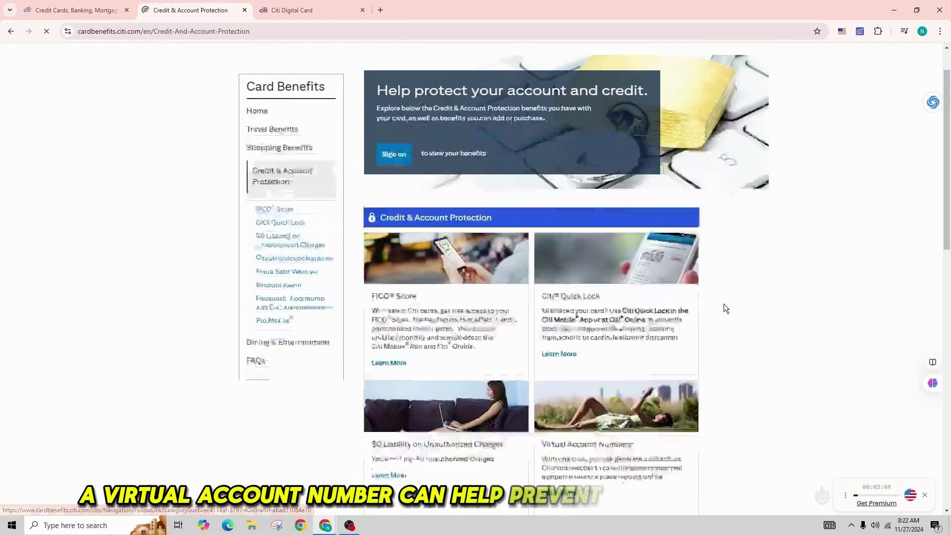
{"action": "scroll", "coordinate": [724, 304], "scroll_direction": "down", "scroll_amount": 1}
{"action": "scroll", "coordinate": [723, 304], "scroll_direction": "down", "scroll_amount": 2}
{"action": "right_click", "coordinate": [598, 199]}
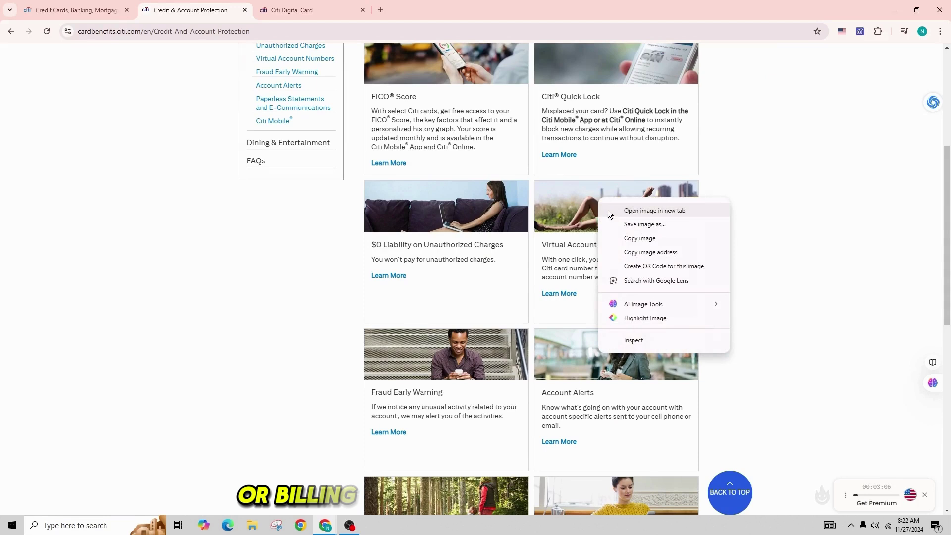
{"action": "left_click", "coordinate": [581, 257]}
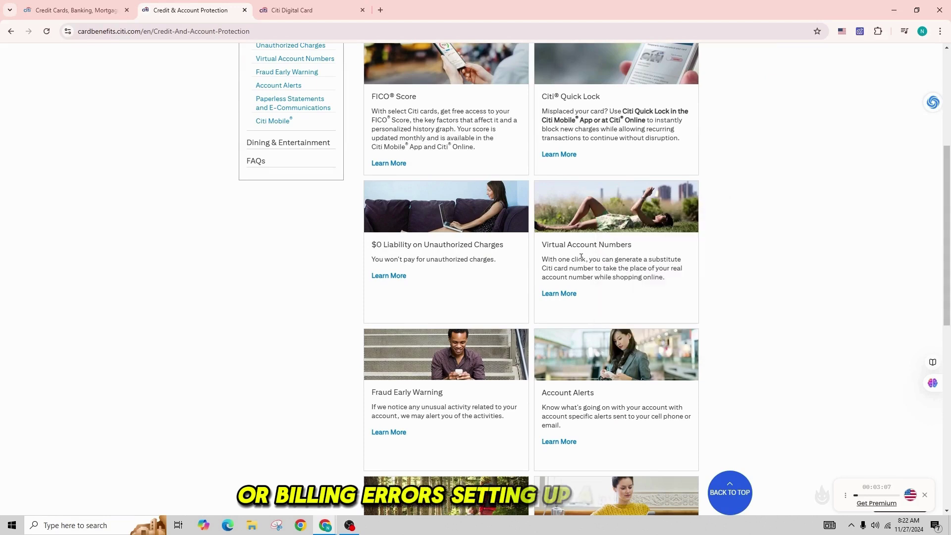
{"action": "right_click", "coordinate": [565, 295]}
{"action": "left_click", "coordinate": [594, 305]}
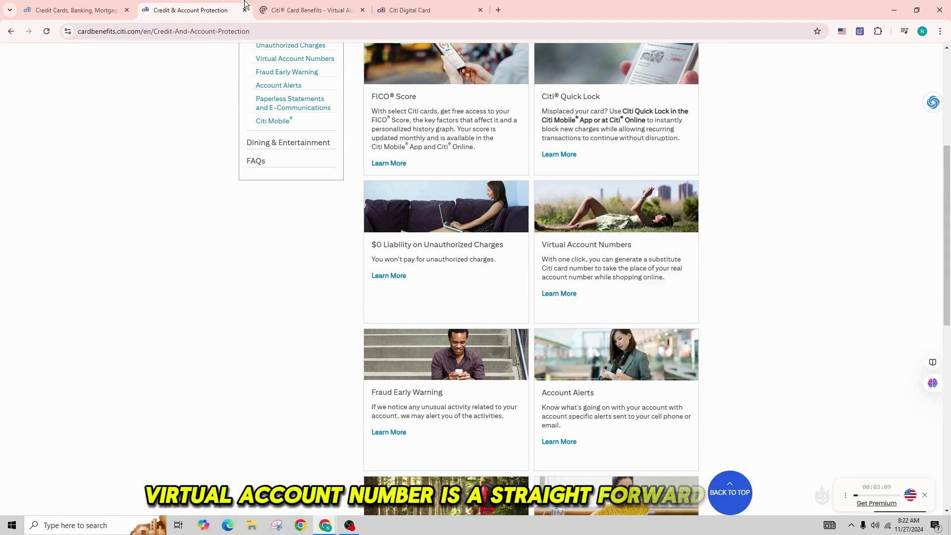
- On the Virtual Account Numbers page, open the 'Enroll In / Get' link in a new tab
{"action": "left_click", "coordinate": [310, 6]}
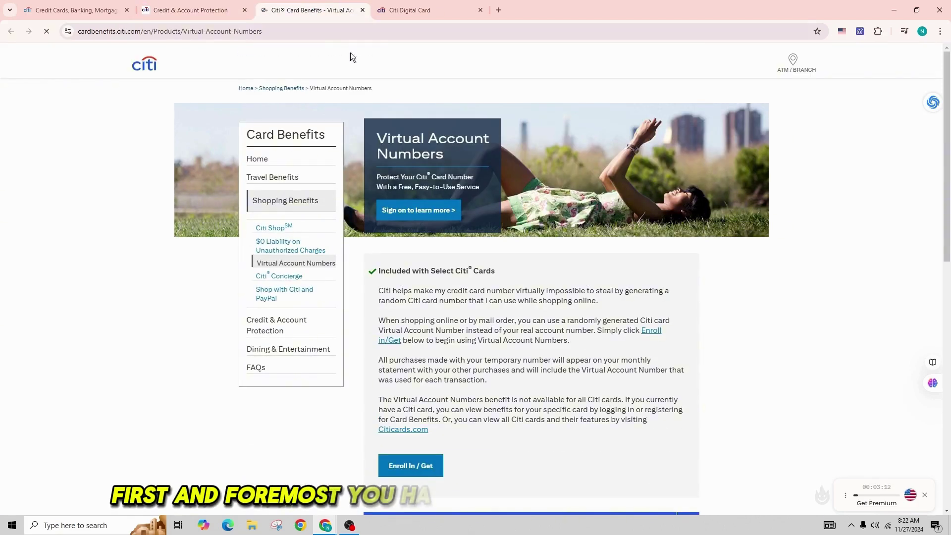
{"action": "scroll", "coordinate": [739, 227], "scroll_direction": "down", "scroll_amount": 3}
{"action": "scroll", "coordinate": [792, 278], "scroll_direction": "up", "scroll_amount": 1}
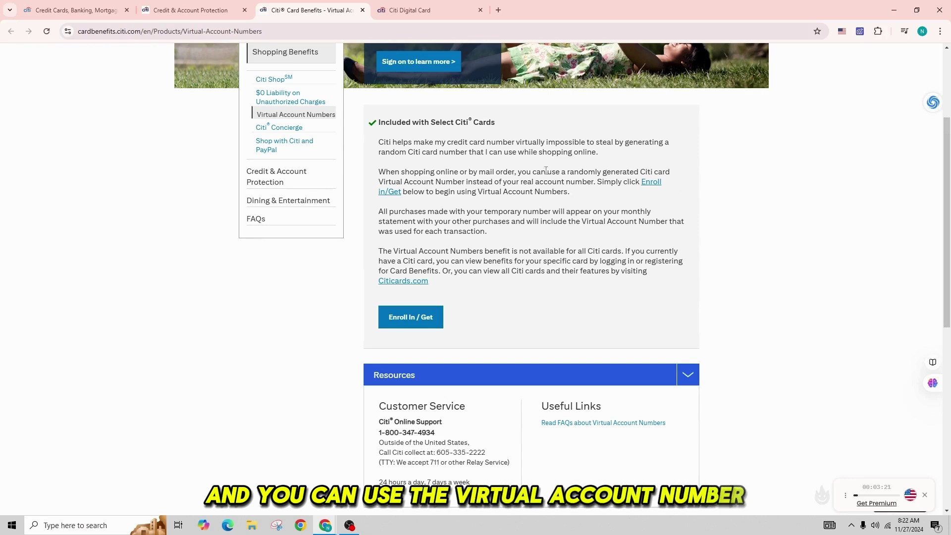
{"action": "right_click", "coordinate": [416, 322]}
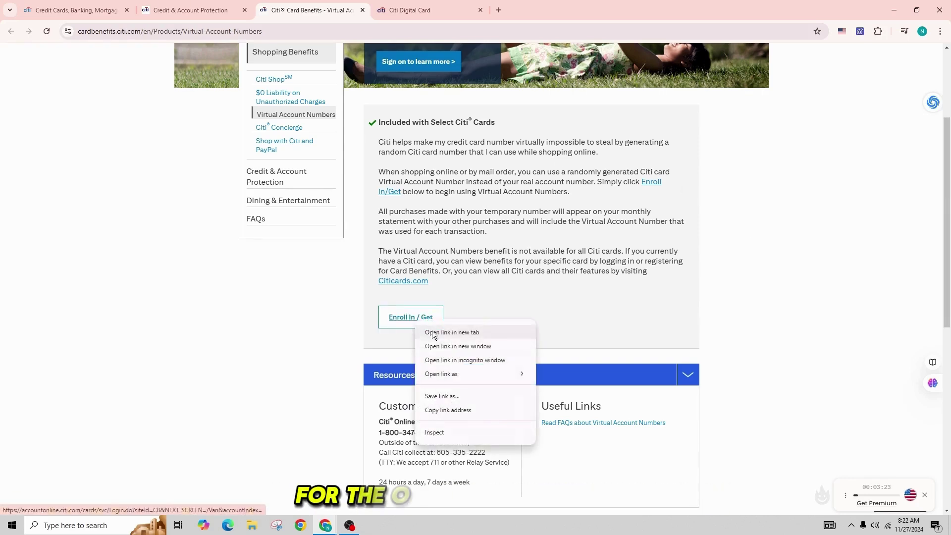
{"action": "left_click", "coordinate": [437, 331]}
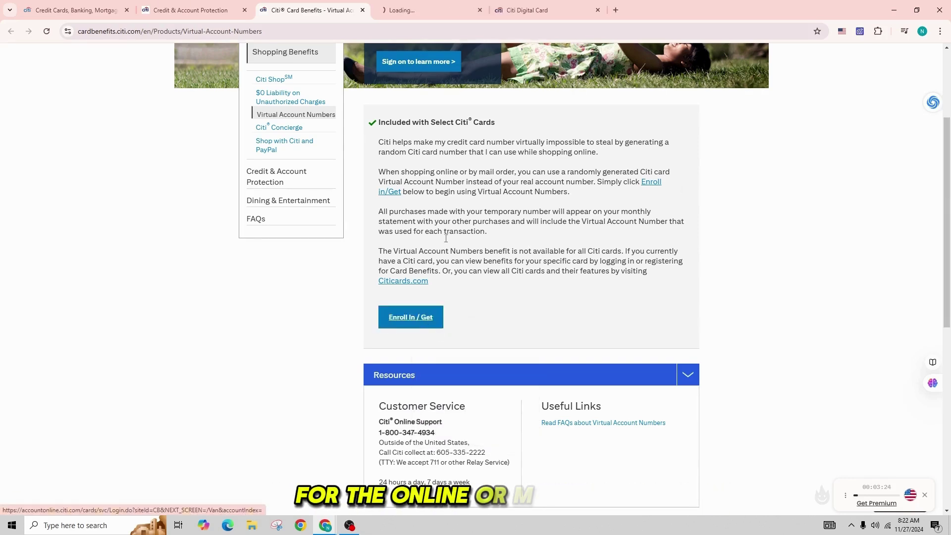
- Check both tabs, ending on the redirected View and Compare Credit Cards page
{"action": "left_click", "coordinate": [406, 10]}
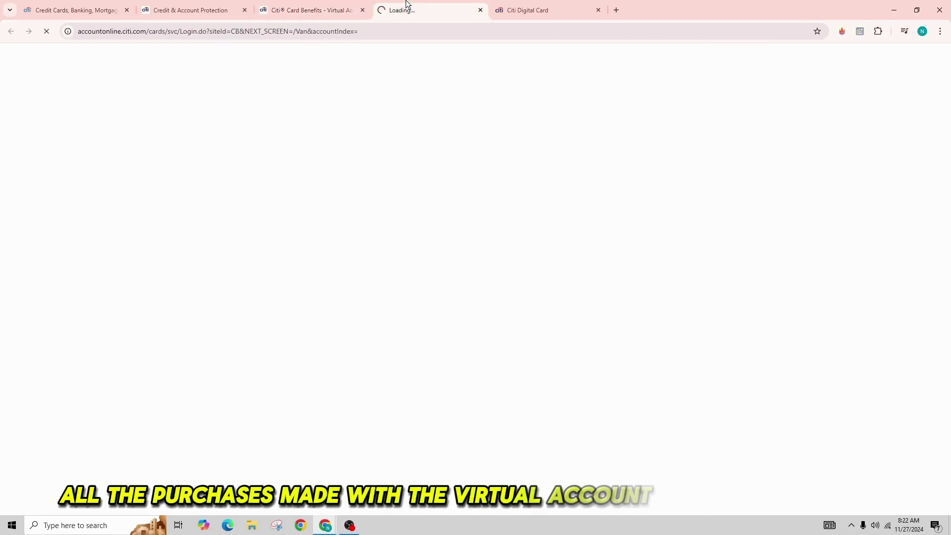
{"action": "left_click", "coordinate": [298, 10]}
{"action": "left_click", "coordinate": [419, 7]}
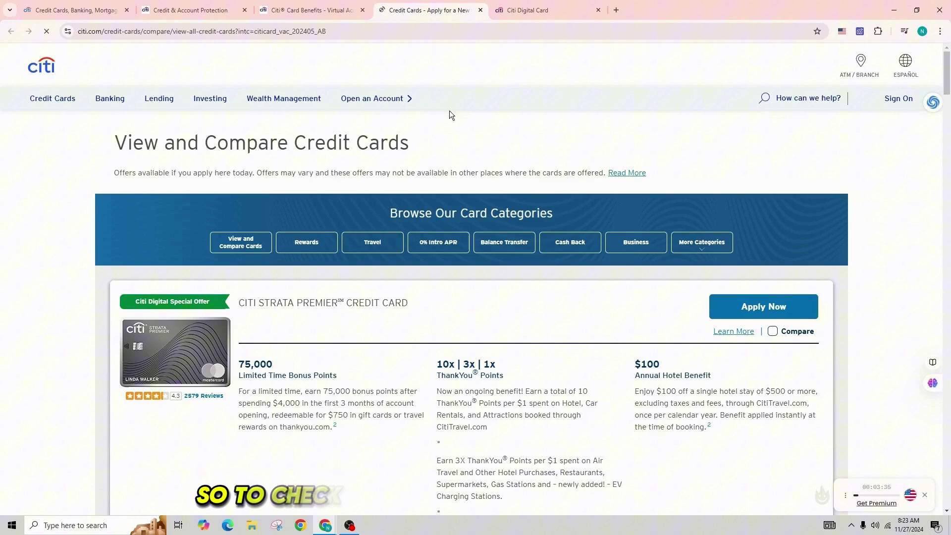
{"action": "scroll", "coordinate": [488, 171], "scroll_direction": "down", "scroll_amount": 2}
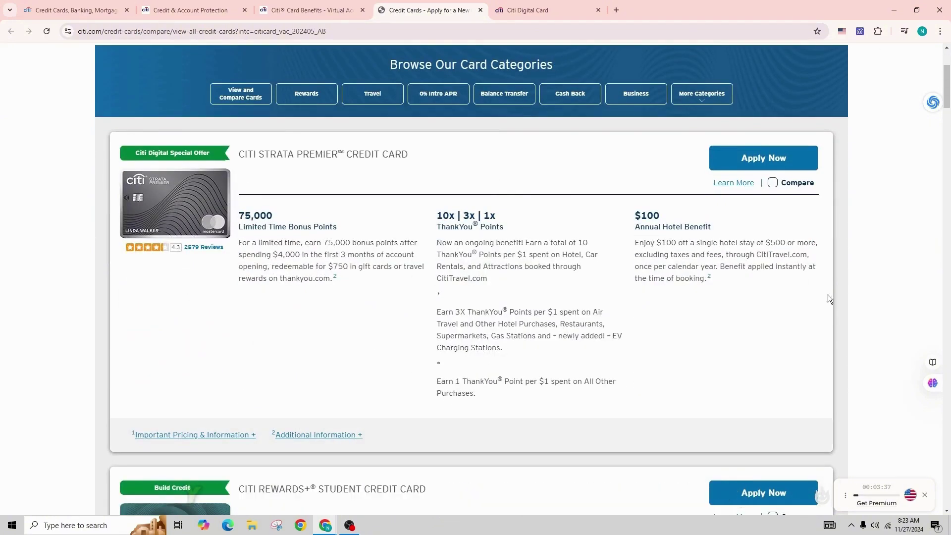
{"action": "scroll", "coordinate": [870, 324], "scroll_direction": "down", "scroll_amount": 2}
{"action": "scroll", "coordinate": [869, 324], "scroll_direction": "down", "scroll_amount": 3}
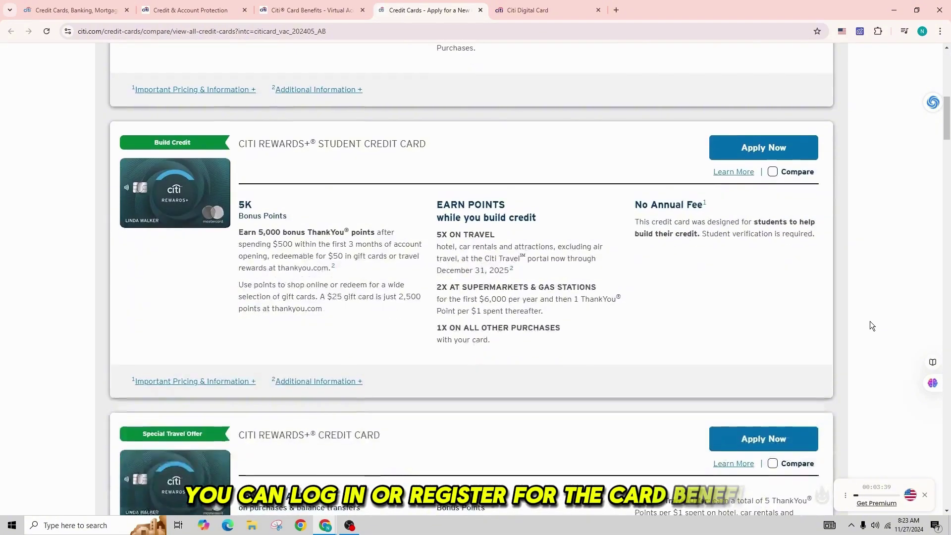
{"action": "scroll", "coordinate": [869, 322], "scroll_direction": "down", "scroll_amount": 4}
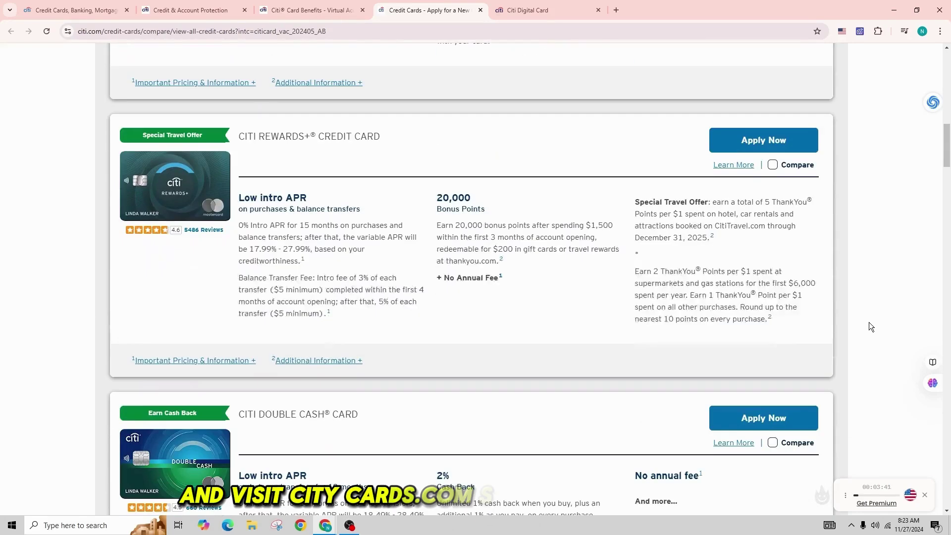
{"action": "scroll", "coordinate": [869, 326], "scroll_direction": "down", "scroll_amount": 1}
{"action": "scroll", "coordinate": [869, 327], "scroll_direction": "down", "scroll_amount": 2}
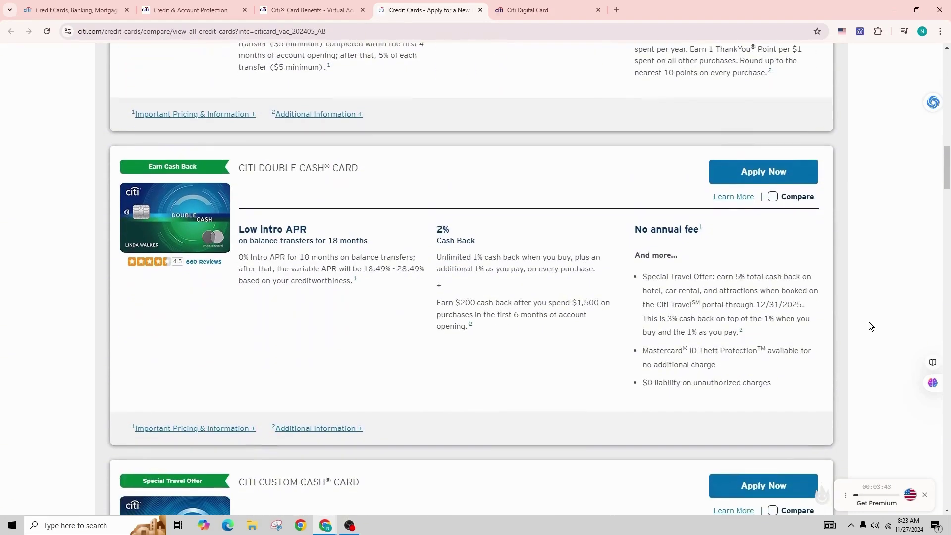
{"action": "scroll", "coordinate": [869, 326], "scroll_direction": "down", "scroll_amount": 1}
{"action": "scroll", "coordinate": [869, 327], "scroll_direction": "down", "scroll_amount": 3}
{"action": "scroll", "coordinate": [870, 326], "scroll_direction": "down", "scroll_amount": 3}
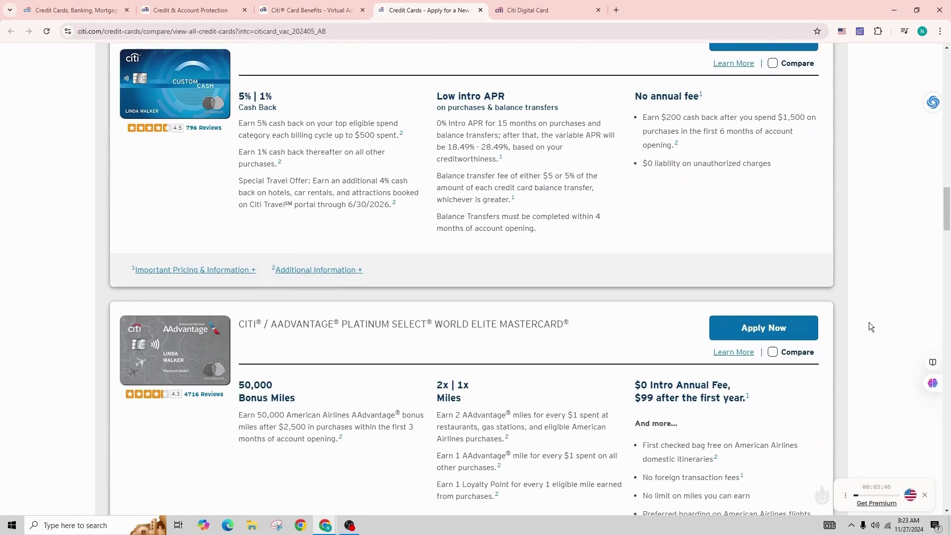
{"action": "scroll", "coordinate": [869, 327], "scroll_direction": "down", "scroll_amount": 4}
{"action": "scroll", "coordinate": [869, 327], "scroll_direction": "down", "scroll_amount": 2}
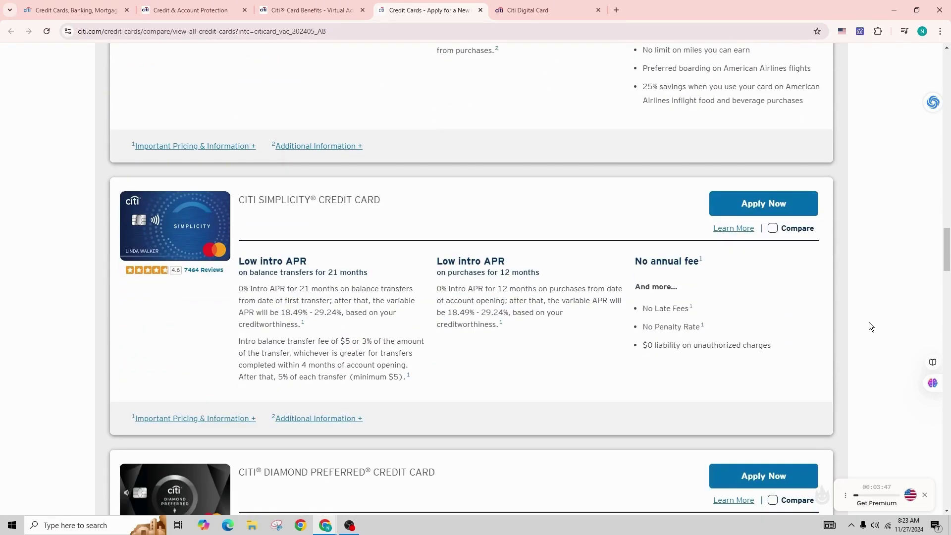
{"action": "scroll", "coordinate": [869, 327], "scroll_direction": "down", "scroll_amount": 4}
{"action": "scroll", "coordinate": [866, 325], "scroll_direction": "down", "scroll_amount": 1}
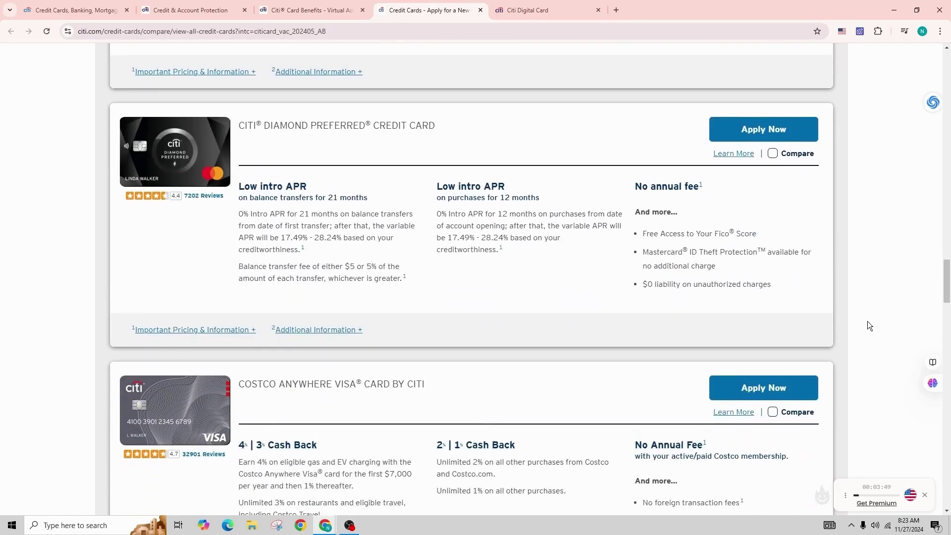